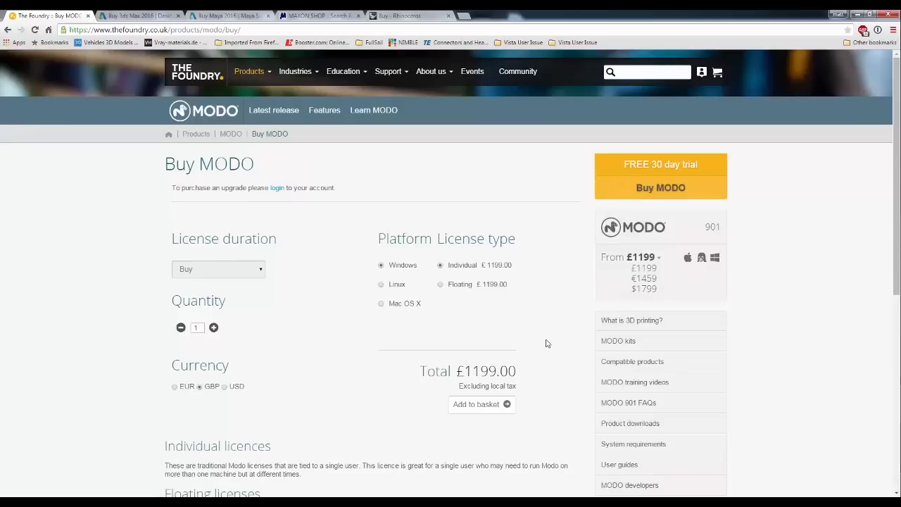
# Review the MODO purchase page's licence options, total price and the individual and floating licence descriptions
pyautogui.scroll(-3, 555, 305)
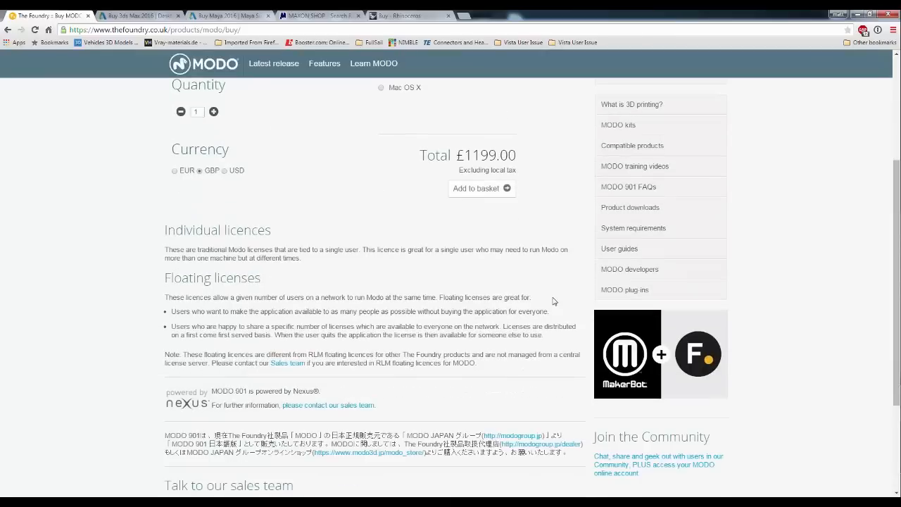
pyautogui.scroll(-2, 554, 301)
pyautogui.scroll(5, 330, 283)
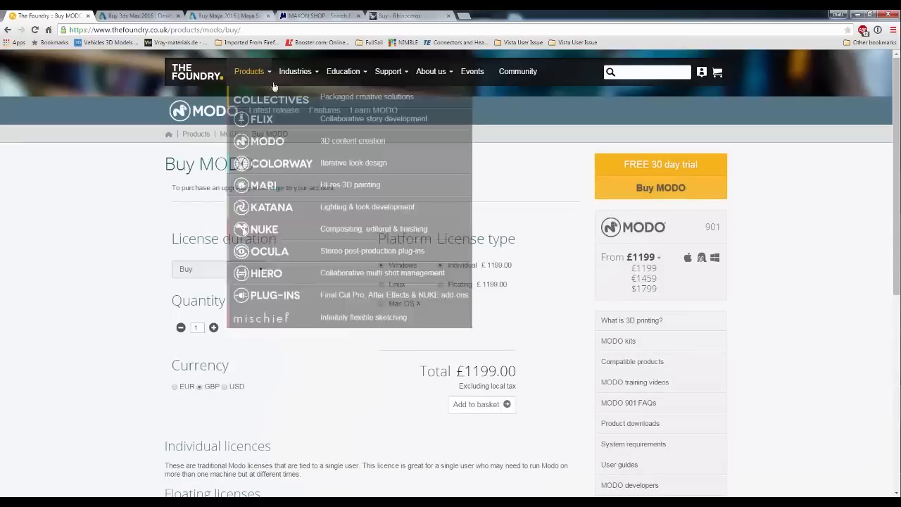
# Open The Foundry's student education licence page and read its eligibility requirements
pyautogui.moveTo(364, 81)
pyautogui.click(342, 98)
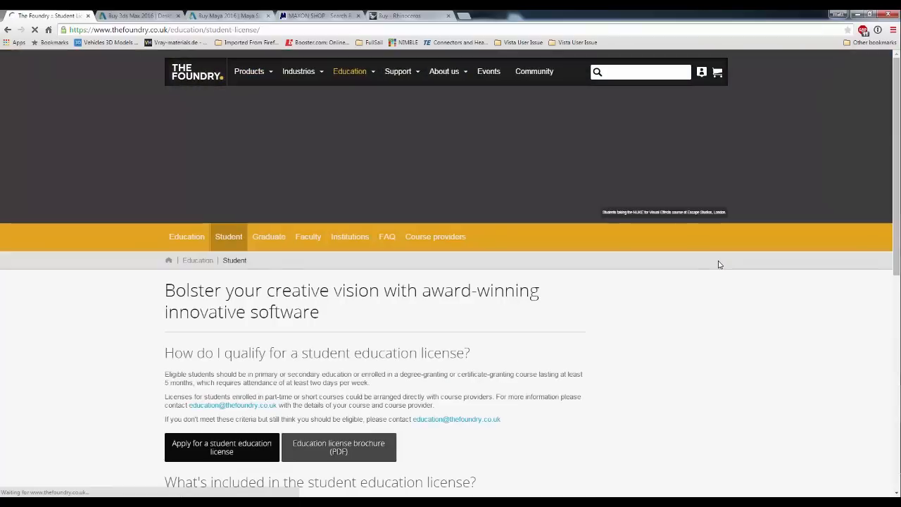
pyautogui.scroll(-2, 650, 273)
pyautogui.scroll(-1, 649, 273)
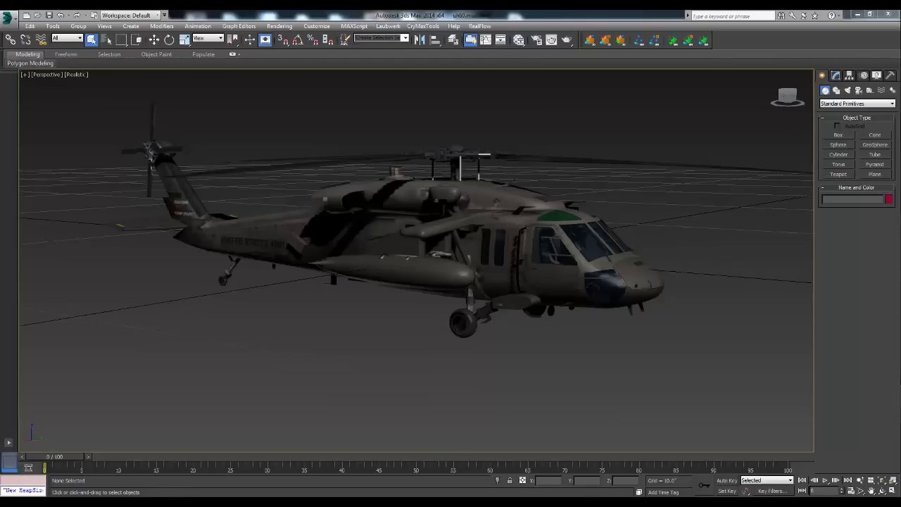
# Switch to Chrome's 3ds Max 2016 purchase page and examine its subscription prices and free student software note
pyautogui.click(167, 503)
pyautogui.click(225, 503)
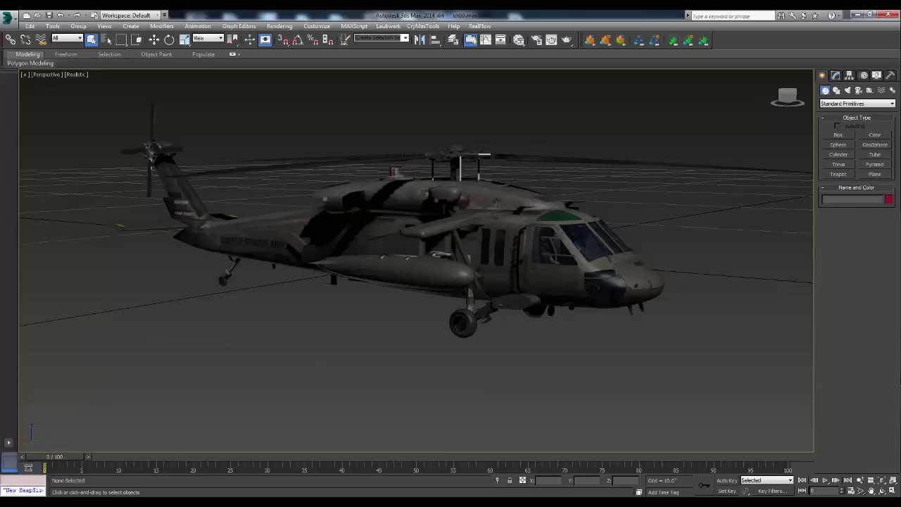
pyautogui.click(240, 457)
pyautogui.click(174, 16)
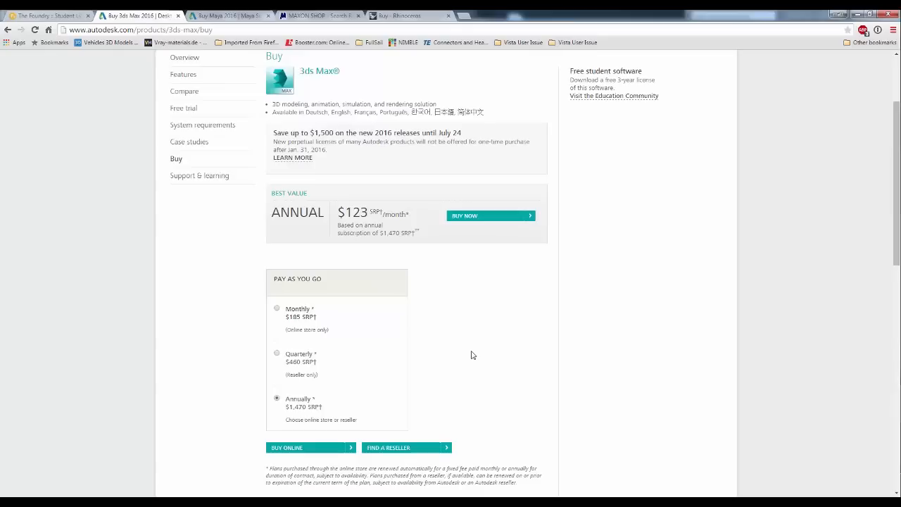
pyautogui.moveTo(696, 75)
pyautogui.mouseDown()
pyautogui.moveTo(628, 72)
pyautogui.moveTo(570, 92)
pyautogui.moveTo(573, 82)
pyautogui.moveTo(680, 83)
pyautogui.moveTo(686, 107)
pyautogui.moveTo(688, 85)
pyautogui.mouseUp()
pyautogui.click(688, 85)
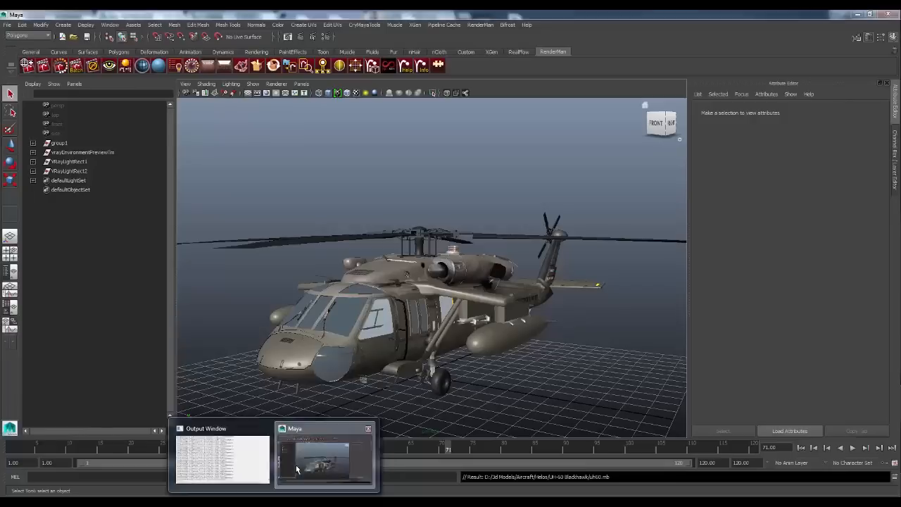
# Show the helicopter scene in Maya, and check the free student software note on Chrome's Maya 2016 purchase page
pyautogui.click(326, 451)
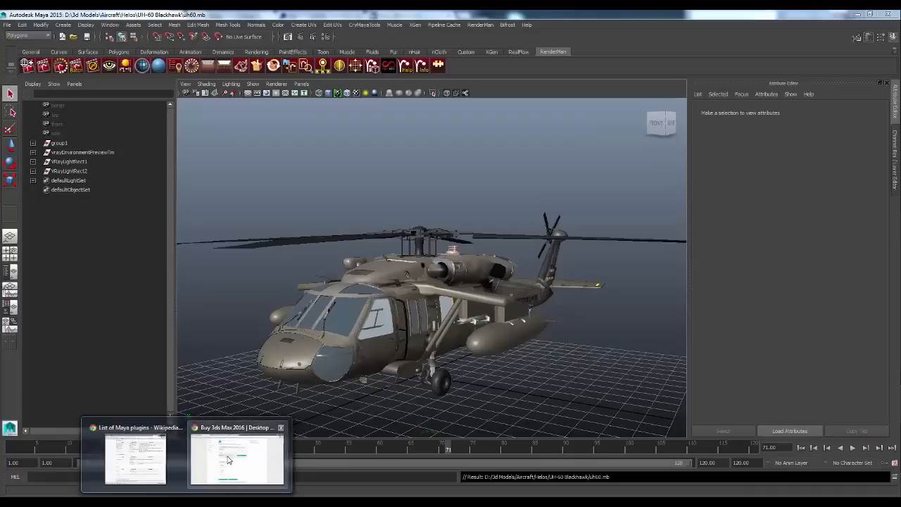
pyautogui.click(239, 467)
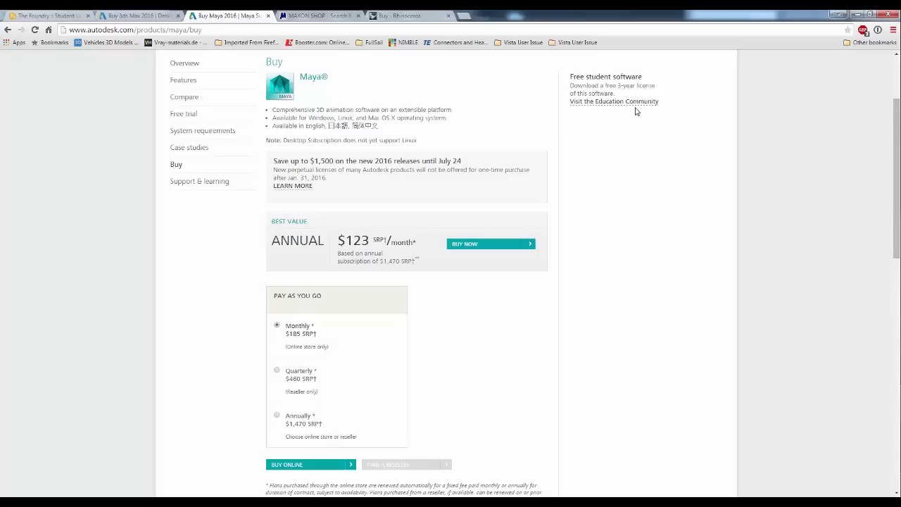
pyautogui.moveTo(725, 103); pyautogui.dragTo(572, 76)
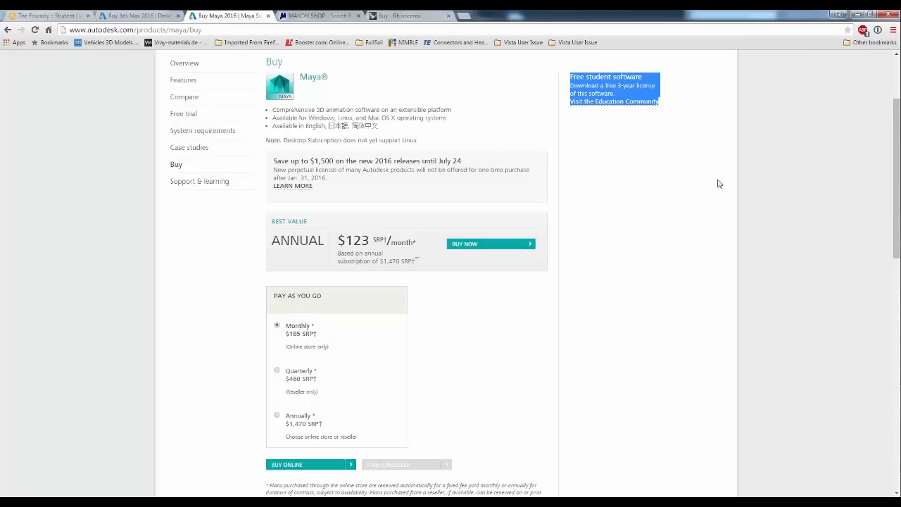
pyautogui.click(651, 247)
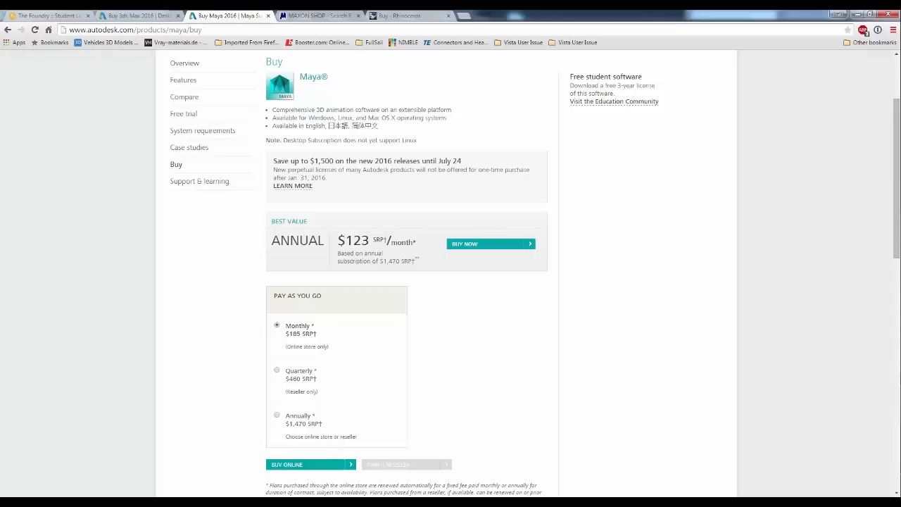
pyautogui.click(134, 16)
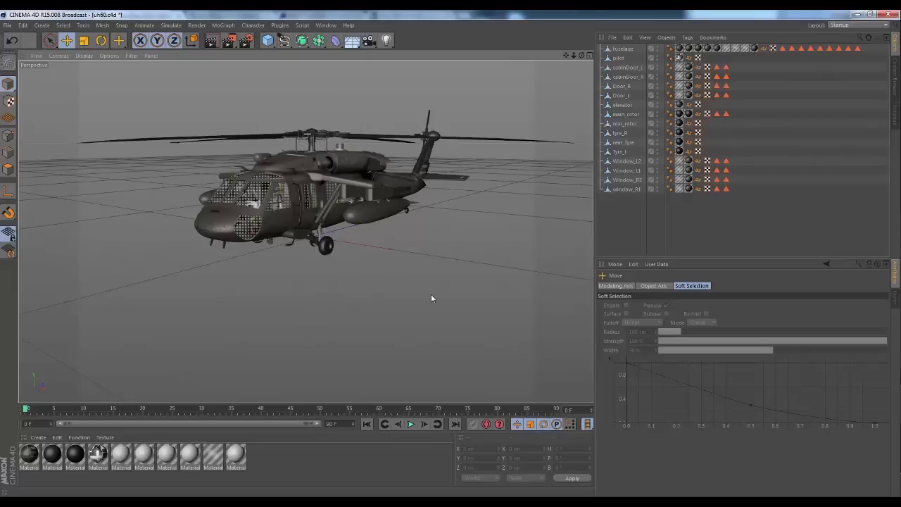
pyautogui.click(452, 168)
pyautogui.click(452, 290)
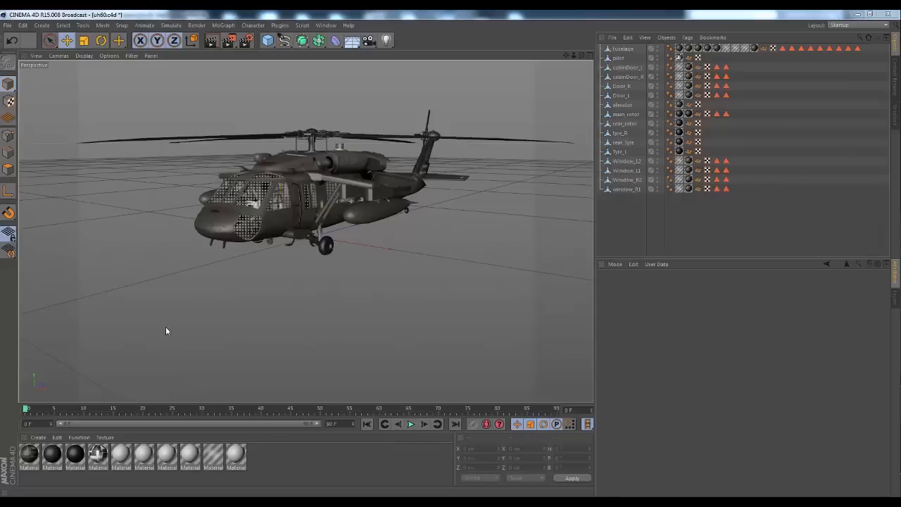
# Switch to Chrome's MAXON Shop page and highlight the price of the full CINEMA 4D Studio product
pyautogui.moveTo(185, 501)
pyautogui.click(225, 461)
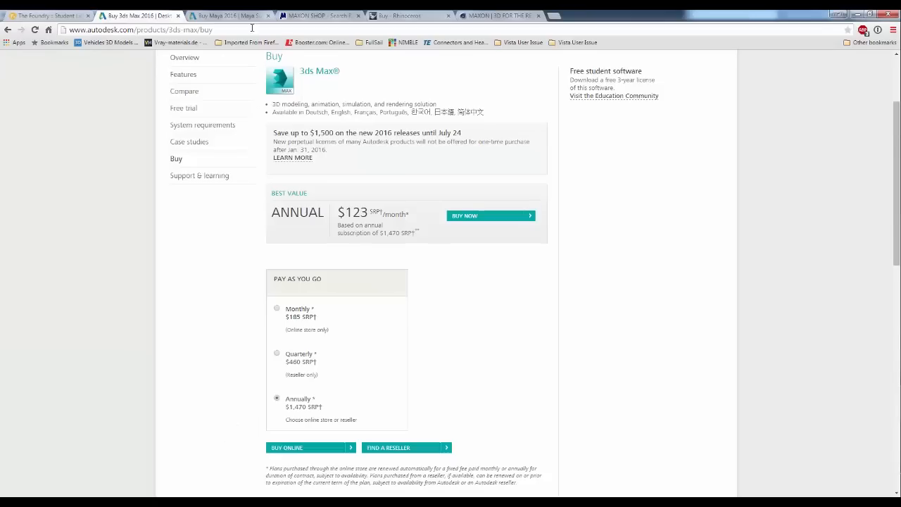
pyautogui.click(315, 15)
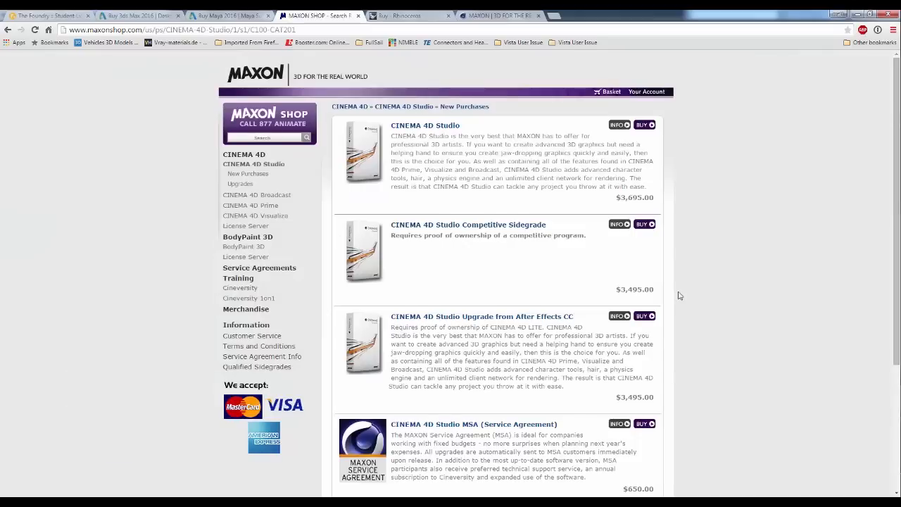
pyautogui.moveTo(617, 198); pyautogui.dragTo(766, 271)
pyautogui.click(641, 187)
pyautogui.moveTo(617, 198); pyautogui.dragTo(654, 199)
# Compare the Cinema 4D Student and Student/Teacher versions on MAXON's student versions page, then close its window
pyautogui.moveTo(900, 211); pyautogui.dragTo(484, 36)
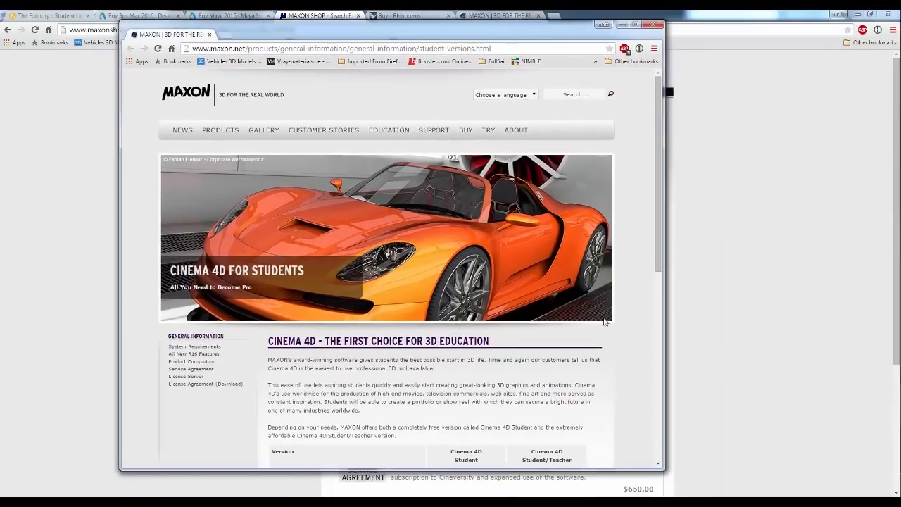
pyautogui.scroll(-3, 628, 271)
pyautogui.doubleClick(466, 289)
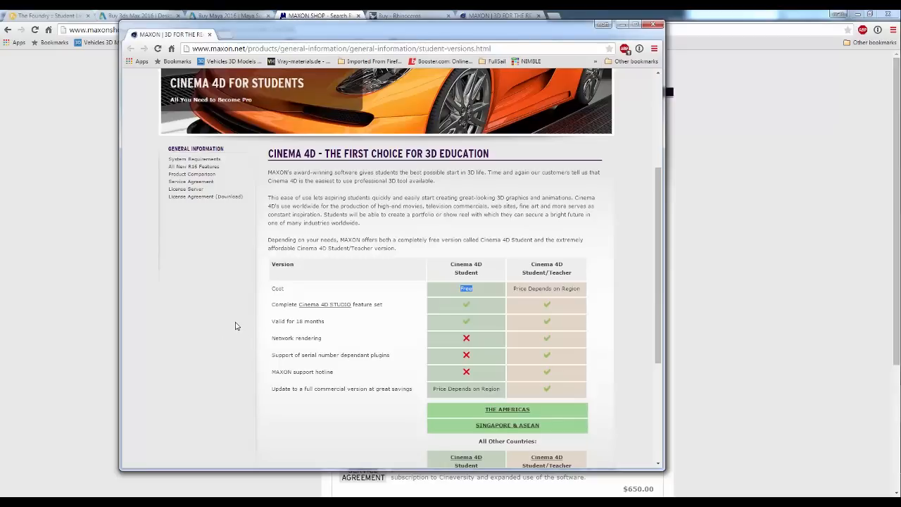
pyautogui.scroll(2, 167, 391)
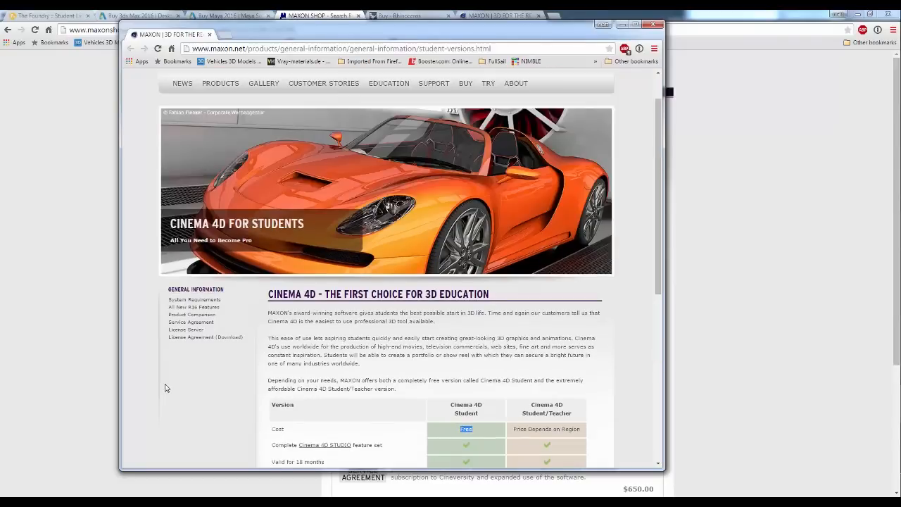
pyautogui.scroll(-3, 166, 386)
pyautogui.scroll(3, 166, 386)
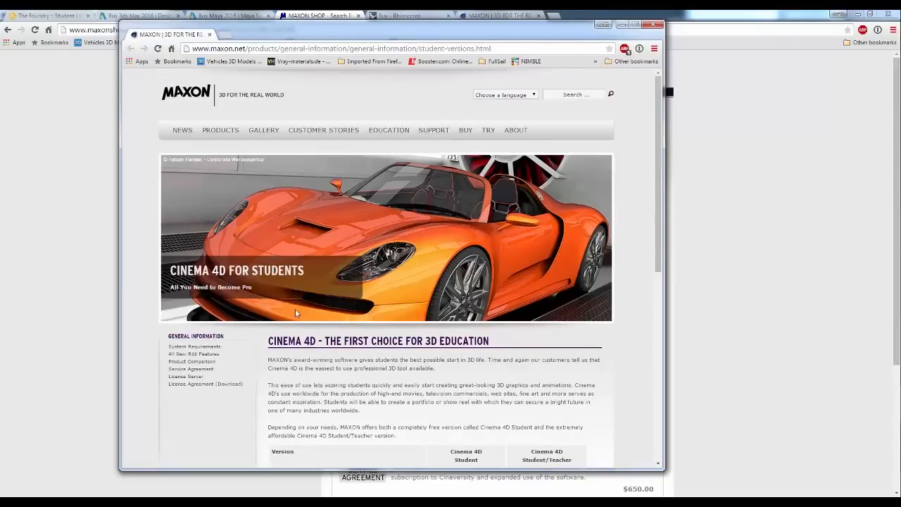
pyautogui.click(653, 26)
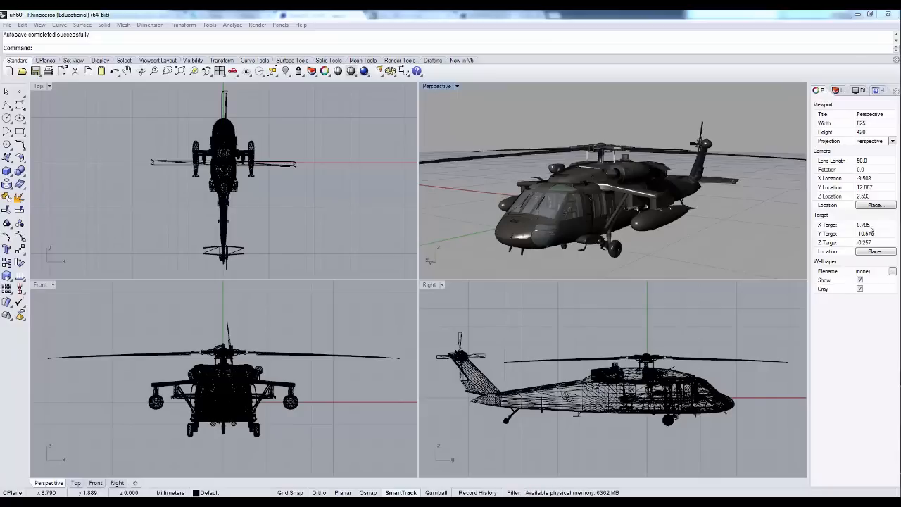
# Show the Drafting tools in Rhinoceros, and switch to Chrome's Rhino North America purchase page
pyautogui.click(433, 61)
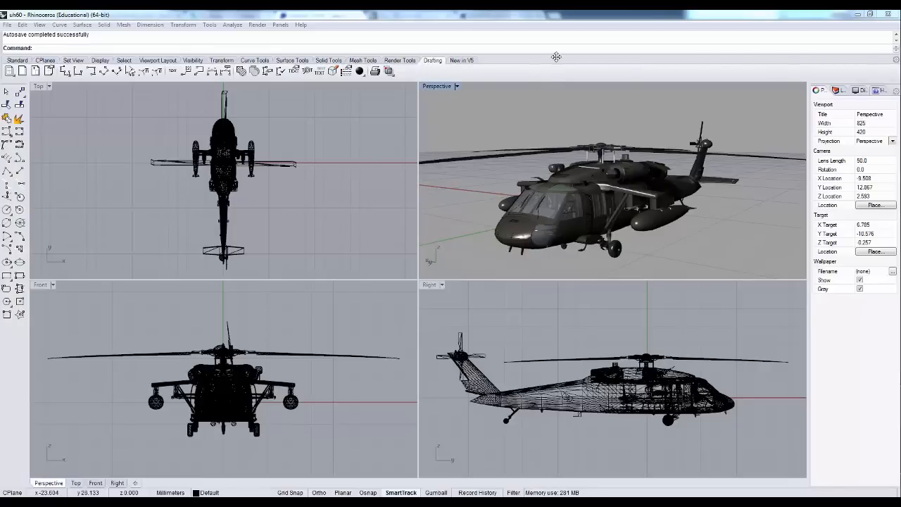
pyautogui.moveTo(188, 503)
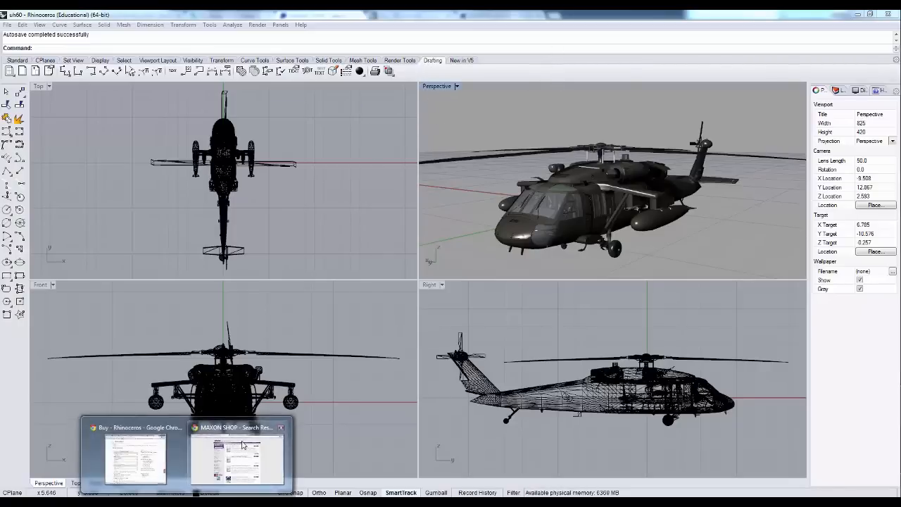
pyautogui.click(235, 461)
pyautogui.click(400, 15)
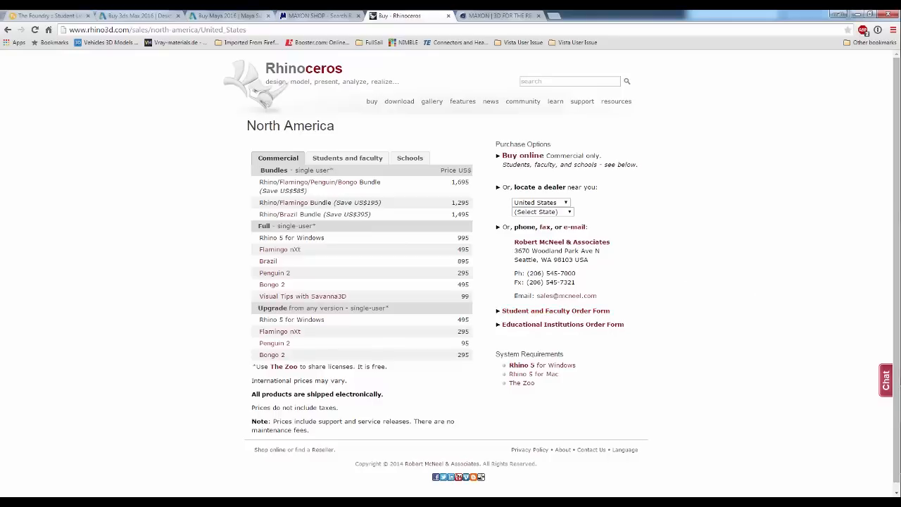
# Check Rhino's students and faculty prices in the separate window, close it and minimize the browser
pyautogui.moveTo(900, 204); pyautogui.dragTo(600, 39)
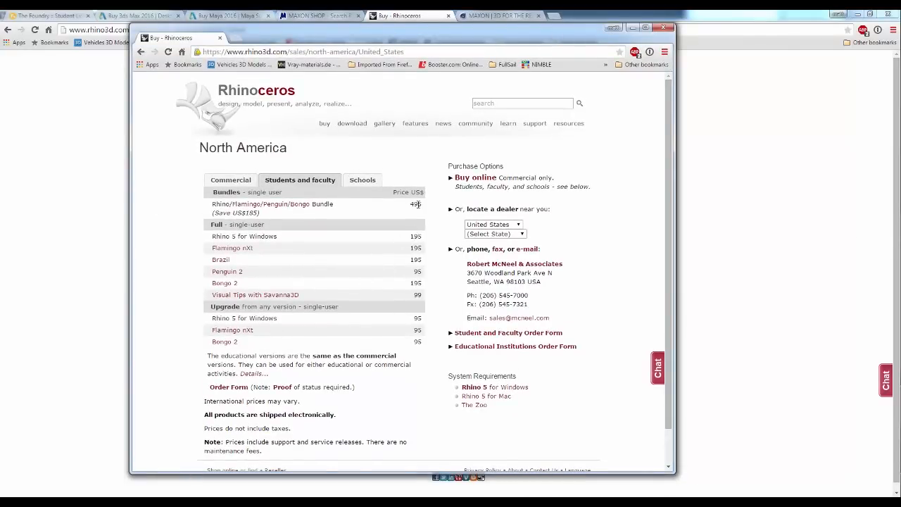
pyautogui.click(665, 28)
pyautogui.click(858, 14)
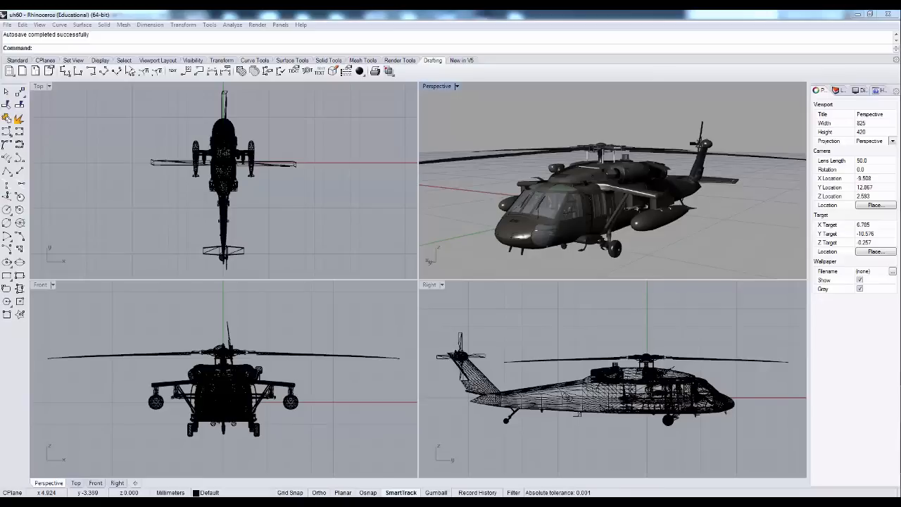
# Switch between the helicopter scenes in 3ds Max, Maya and Cinema 4D, ending on the Maya scene
pyautogui.moveTo(274, 502)
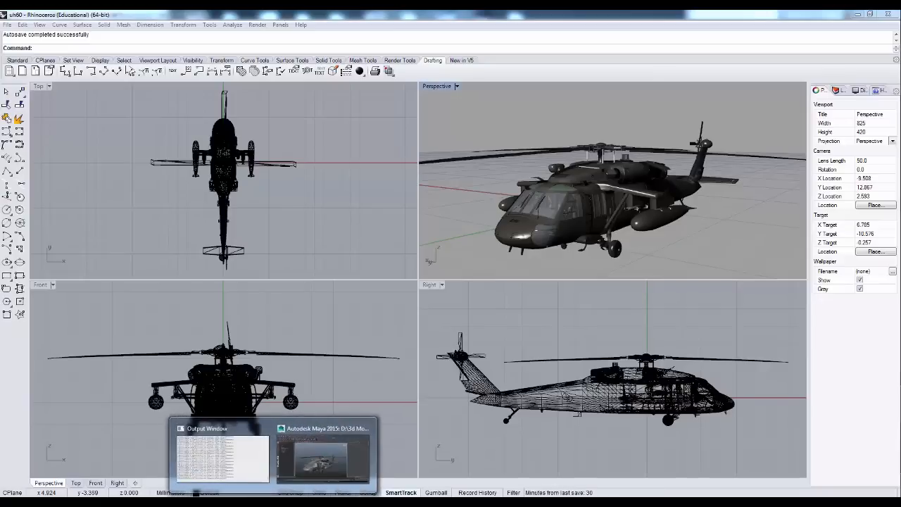
pyautogui.click(303, 503)
pyautogui.moveTo(275, 502)
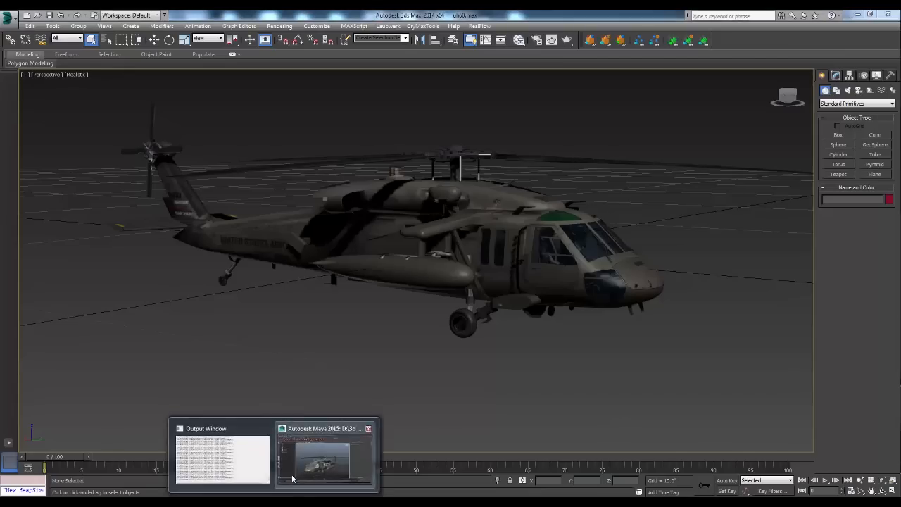
pyautogui.click(293, 478)
pyautogui.click(316, 502)
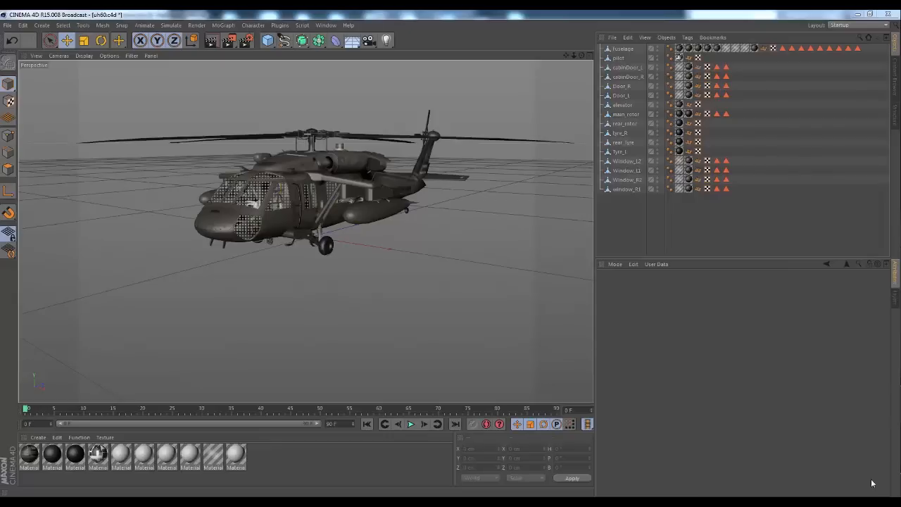
pyautogui.click(327, 450)
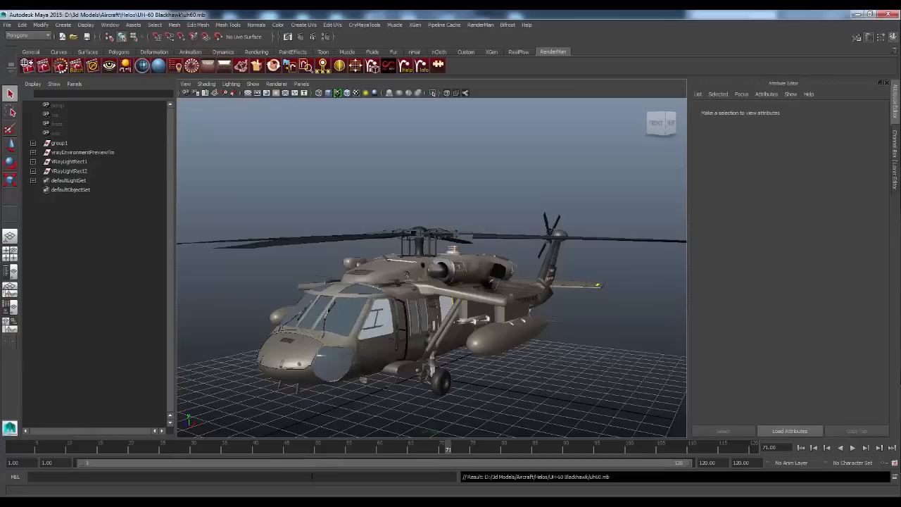